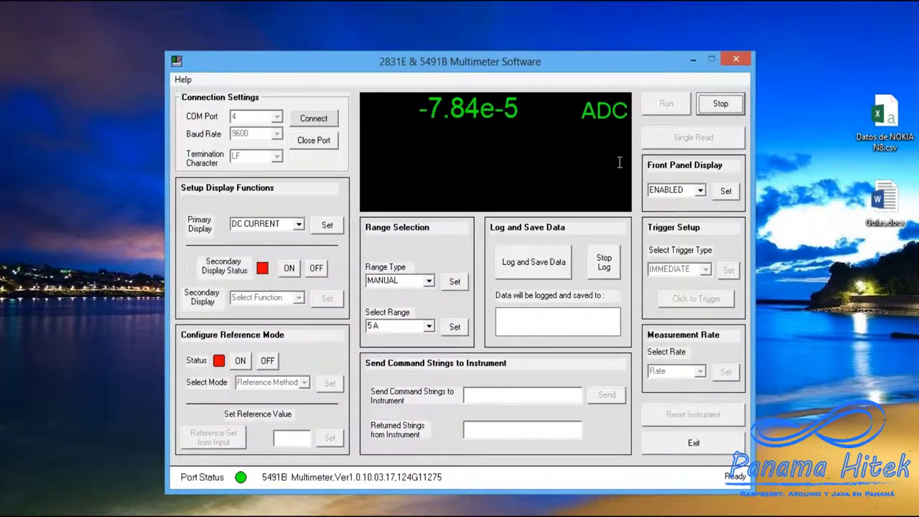
Step: Log the multimeter's DC current readings to a CSV file named pRUEBA on the desktop and stop the logging
click(542, 266)
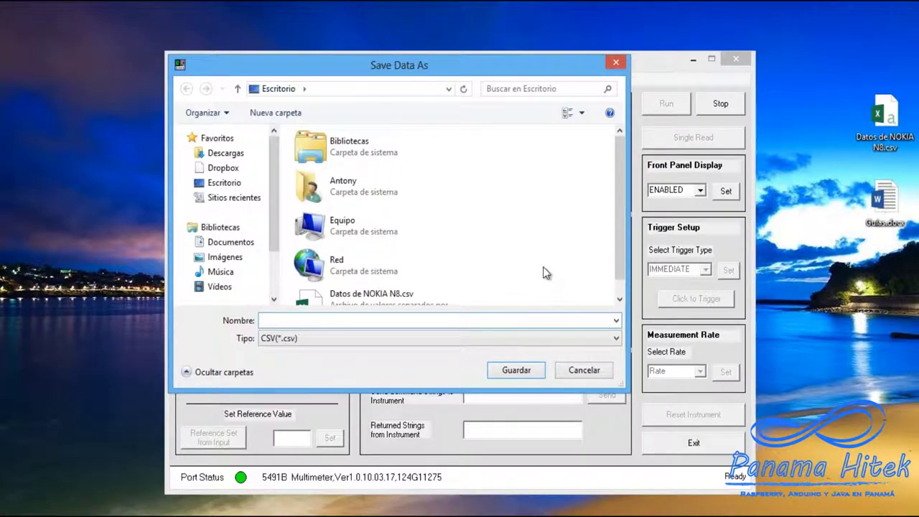
text(pRUEBA)
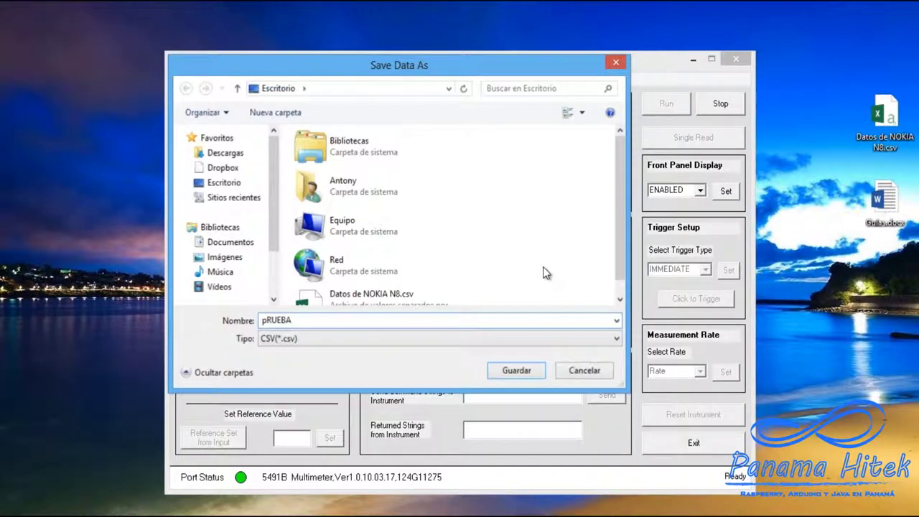
key(Return)
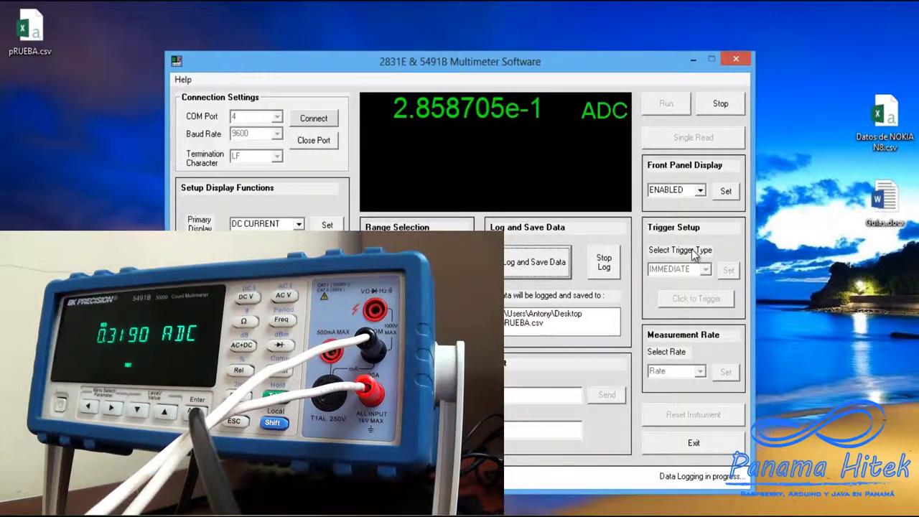
click(607, 264)
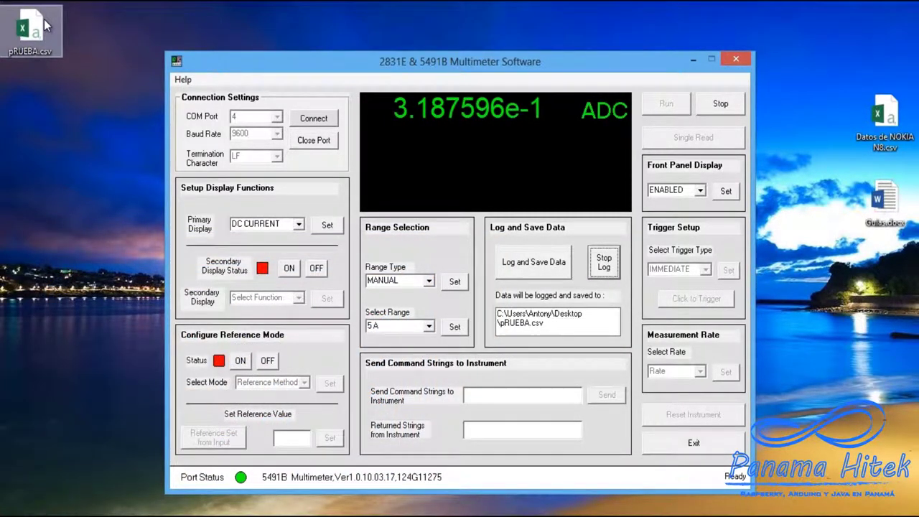
Step: Open the desktop file pRUEBA.csv in Excel and widen column B so its times fit
double_click(43, 19)
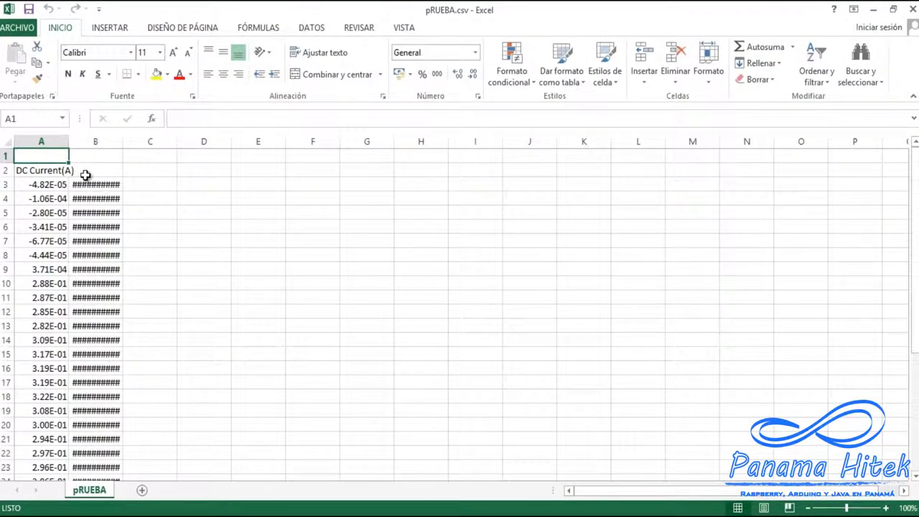
drag(124, 144, 153, 147)
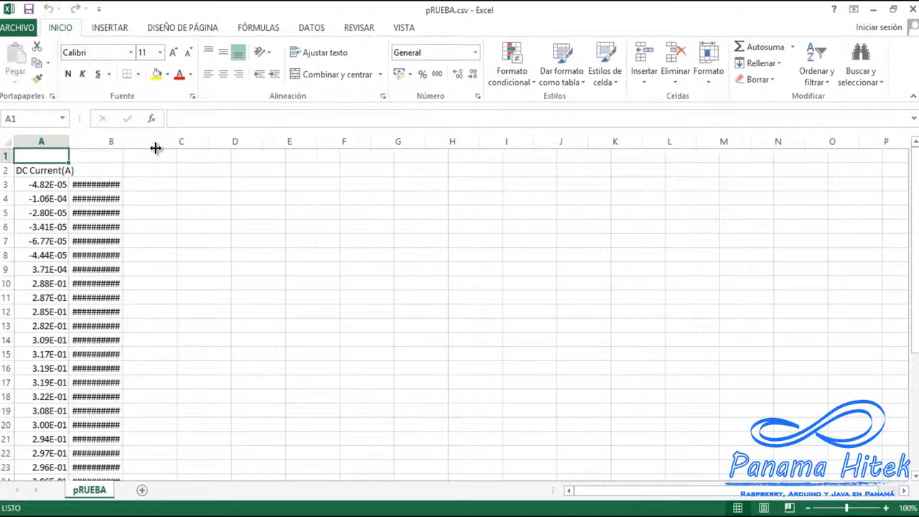
Step: Insert a scatter chart with smooth lines and no markers from the DC current values in A3:A36
click(41, 188)
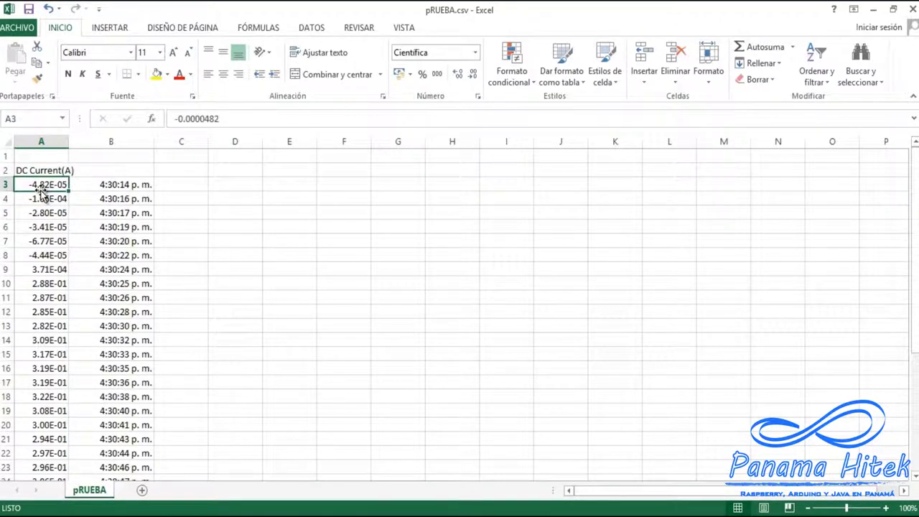
key(shift+Down)
key(shift+Down)
key(shift+Down)
key(shift+Down)
key(shift+Down)
key(shift+Down)
key(shift+Down)
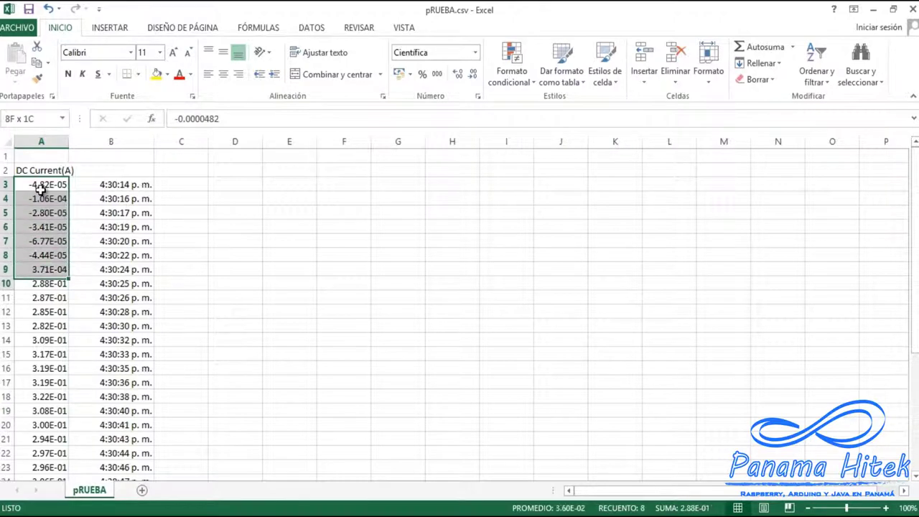
key(shift+Down)
key(shift+Down)
key(shift+Down)
key(shift+Down)
key(shift+Down)
key(shift+Down)
key(shift+Down)
key(shift+Down)
key(shift+Down)
key(shift+Down)
key(shift+Down)
key(shift+Down)
key(shift+Down)
key(shift+Down)
key(shift+Down)
key(shift+Down)
key(shift+Down)
key(shift+Down)
key(shift+Down)
key(shift+Down)
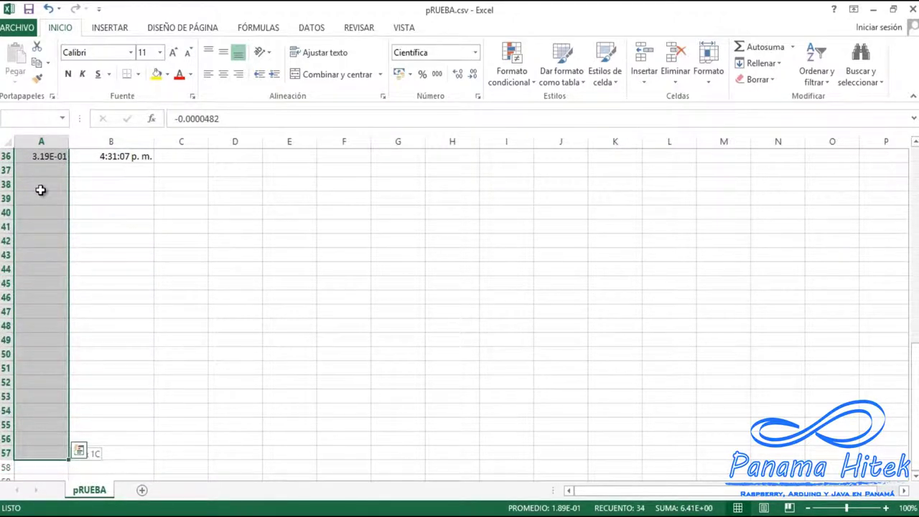
key(shift+Up)
key(shift+Up)
key(shift+Up)
key(shift+Up)
key(shift+Up)
key(shift+Up)
key(shift+Up)
key(shift+Up)
key(shift+Up)
key(shift+Up)
key(shift+Up)
key(shift+Up)
key(shift+Up)
key(shift+Up)
key(shift+Up)
key(shift+Up)
key(shift+Up)
key(shift+Up)
key(shift+Up)
key(shift+Up)
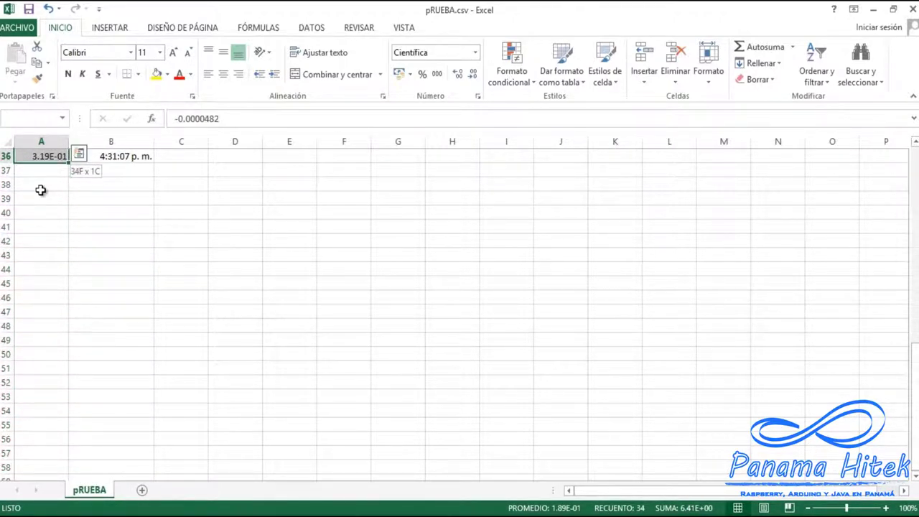
click(116, 27)
click(361, 79)
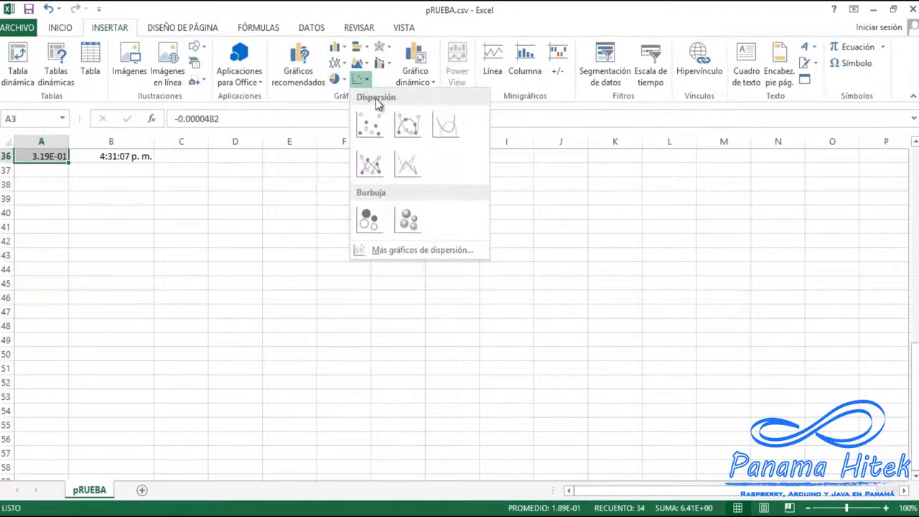
click(445, 124)
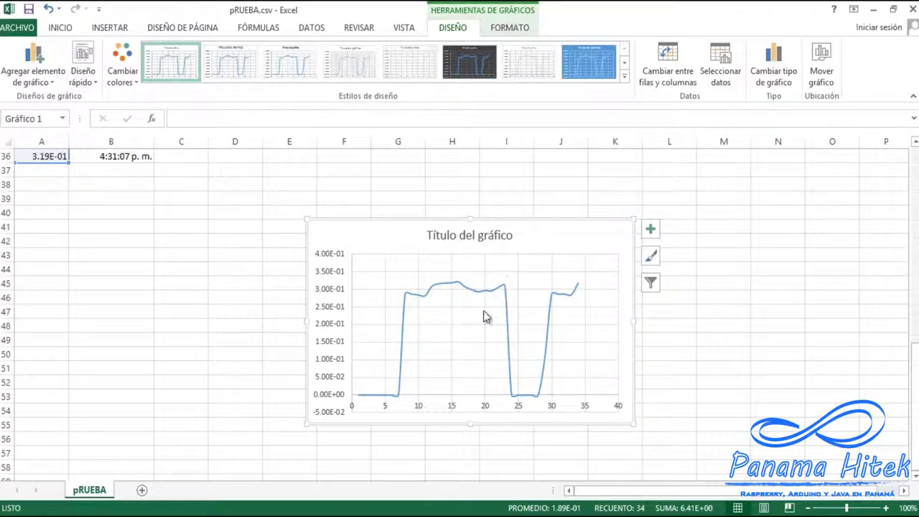